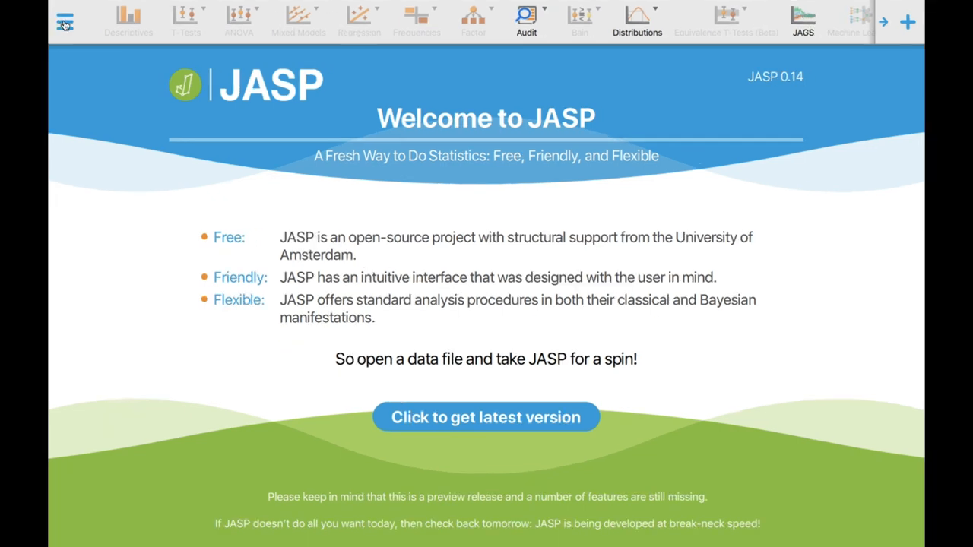
# - Open the reliability analysis data CSV file from the computer's Desktop folder
pyautogui.click(65, 24)
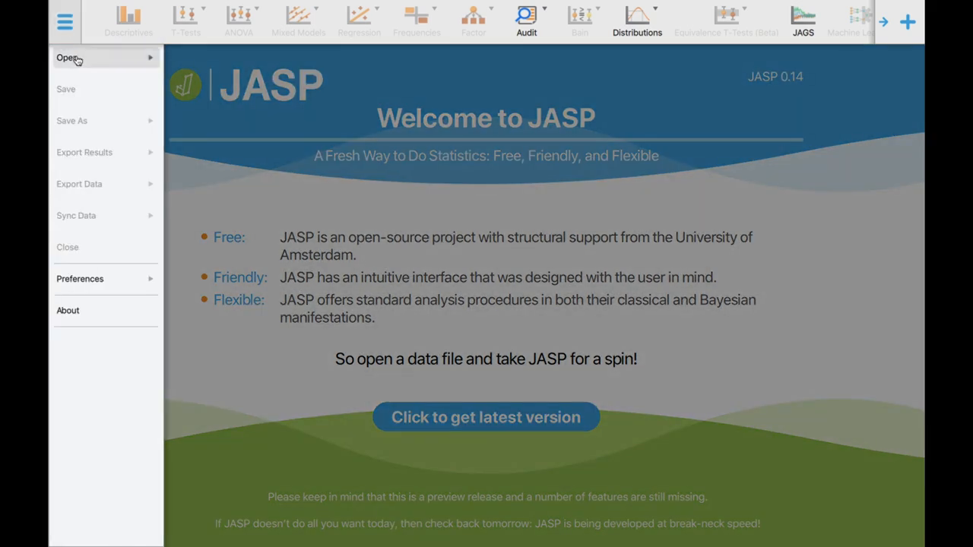
pyautogui.click(68, 58)
pyautogui.click(188, 73)
pyautogui.click(237, 99)
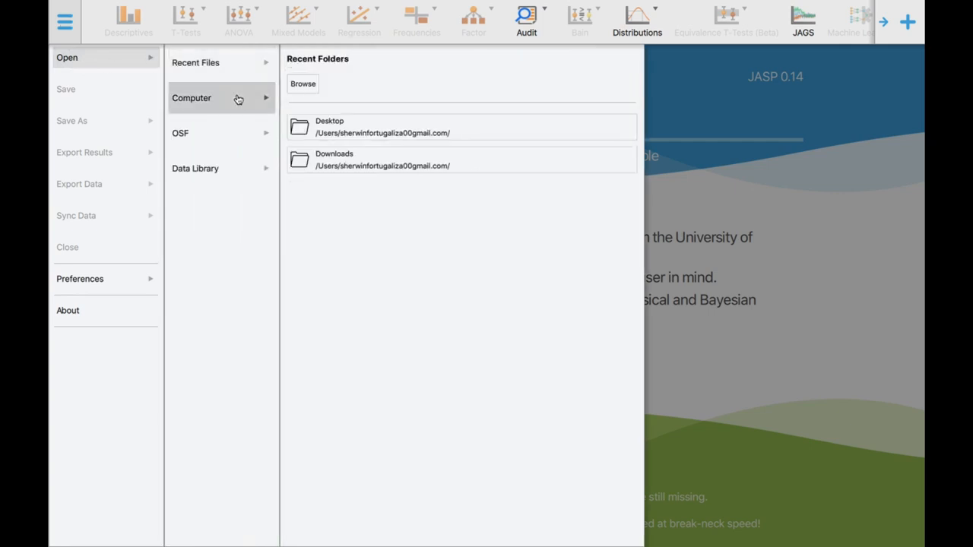
pyautogui.click(302, 84)
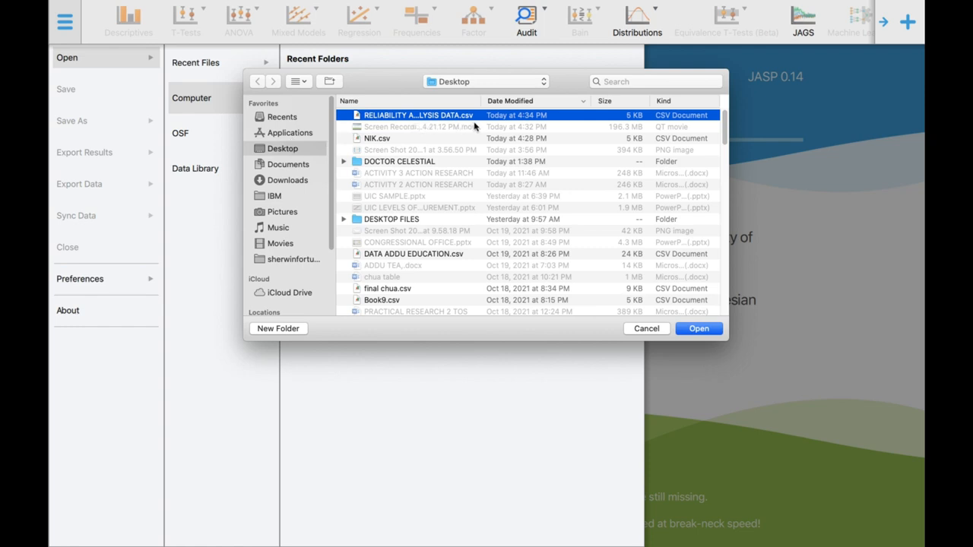
pyautogui.click(705, 329)
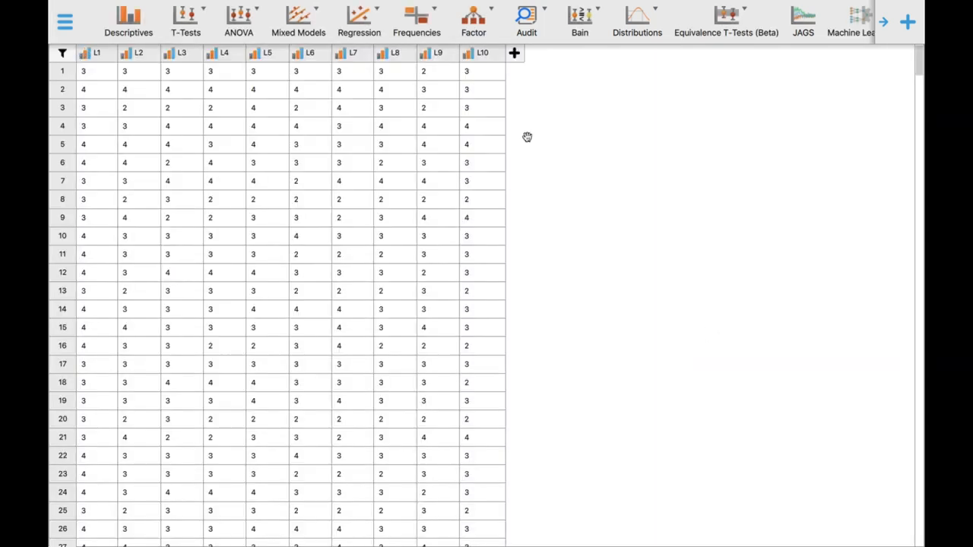
# - Examine the loaded dataset, checking all response rows and the item columns L1 to L10
pyautogui.scroll(-5, 362, 190)
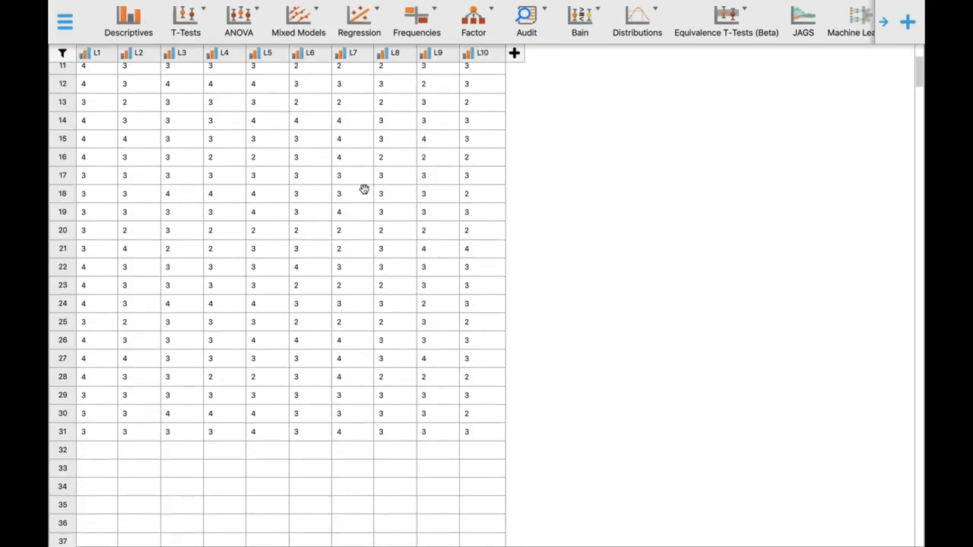
pyautogui.scroll(5, 364, 189)
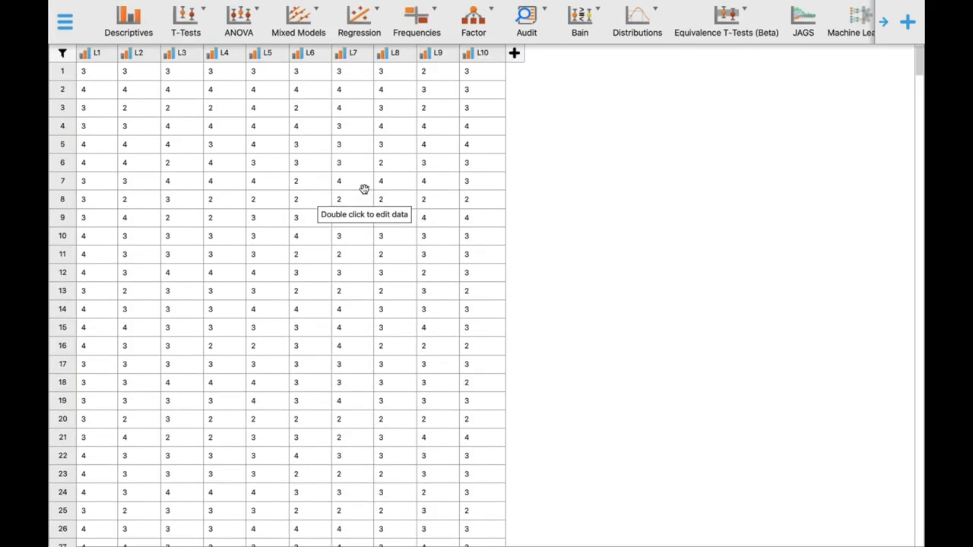
pyautogui.scroll(-5, 364, 189)
pyautogui.scroll(5, 96, 117)
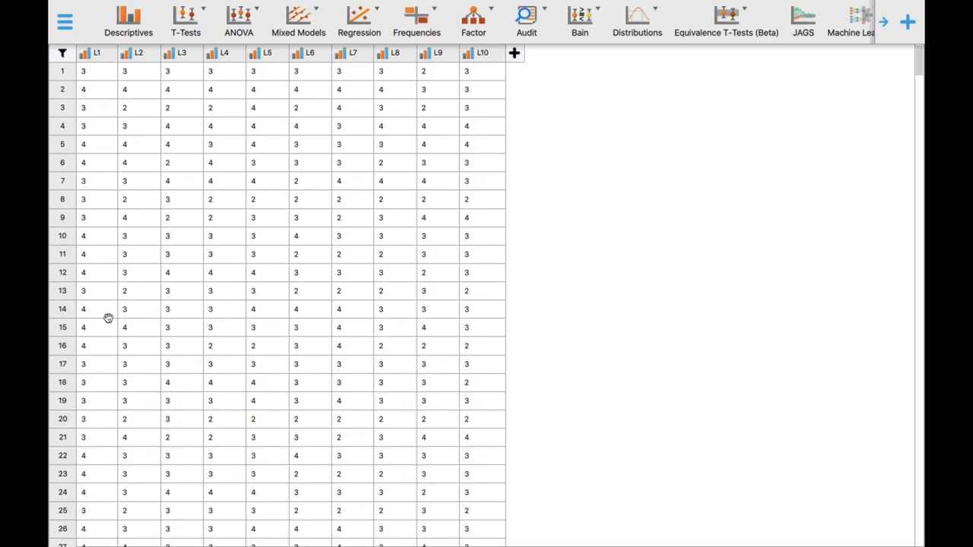
pyautogui.scroll(-4, 189, 128)
pyautogui.scroll(3, 343, 314)
pyautogui.scroll(-5, 401, 181)
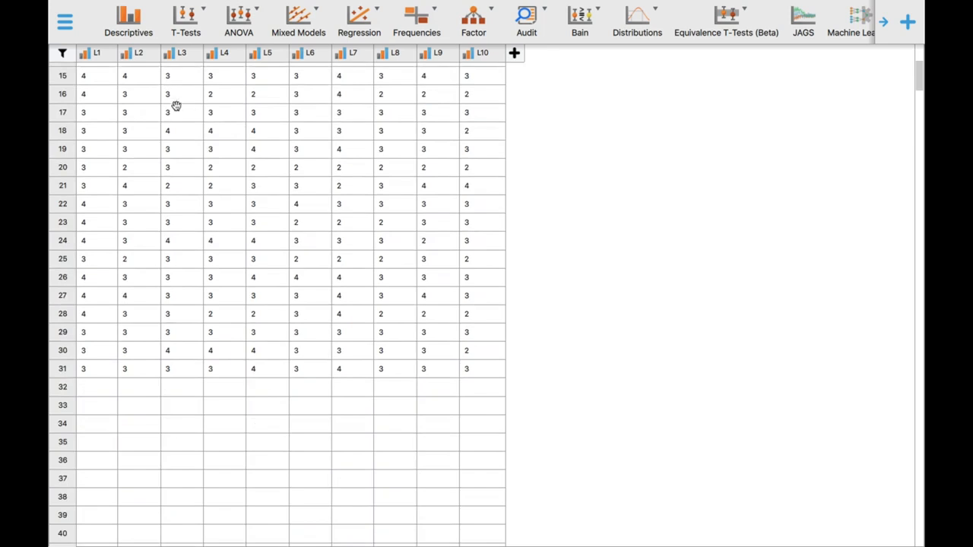
pyautogui.scroll(5, 176, 94)
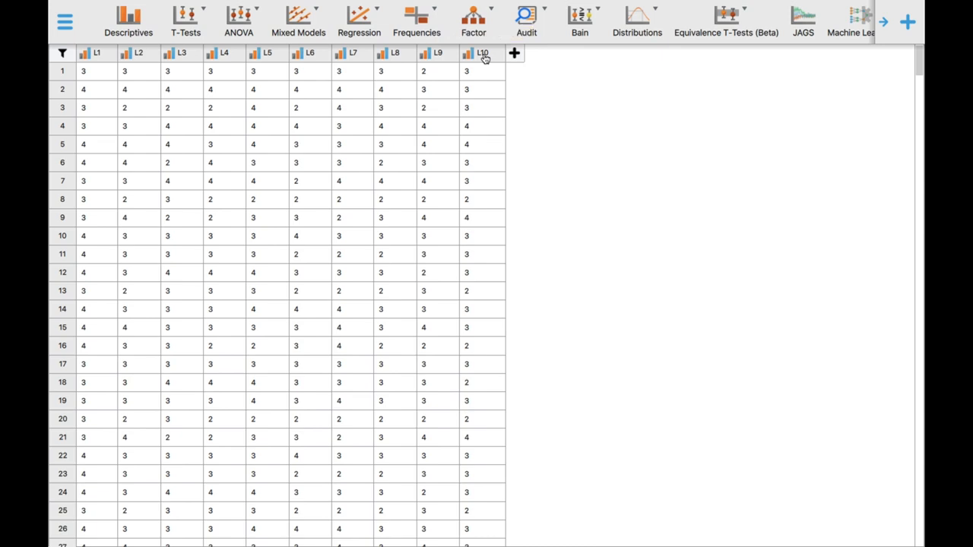
pyautogui.scroll(-5, 480, 196)
pyautogui.scroll(5, 465, 225)
# - Start a classical Single-Test Reliability Analysis on the loaded dataset
pyautogui.click(882, 23)
pyautogui.click(882, 23)
pyautogui.click(795, 15)
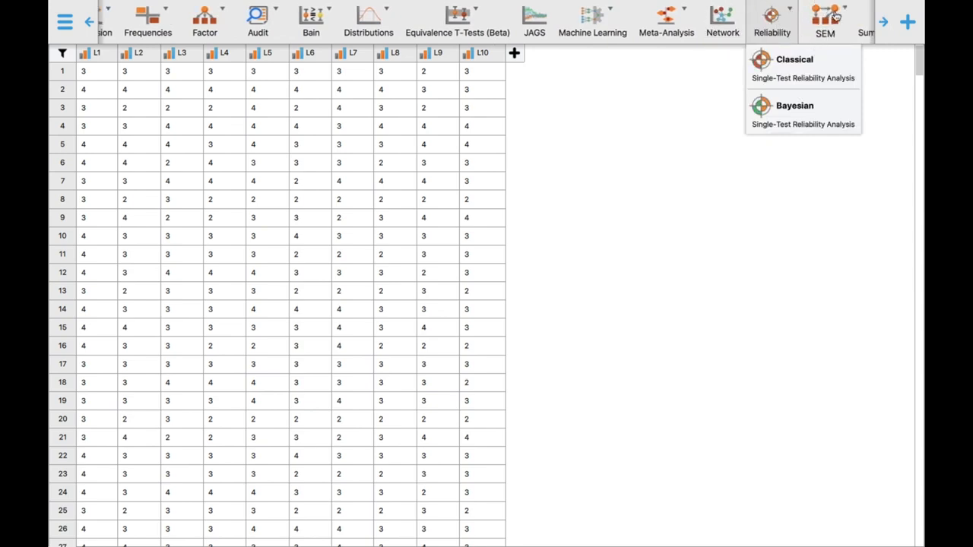
pyautogui.click(838, 80)
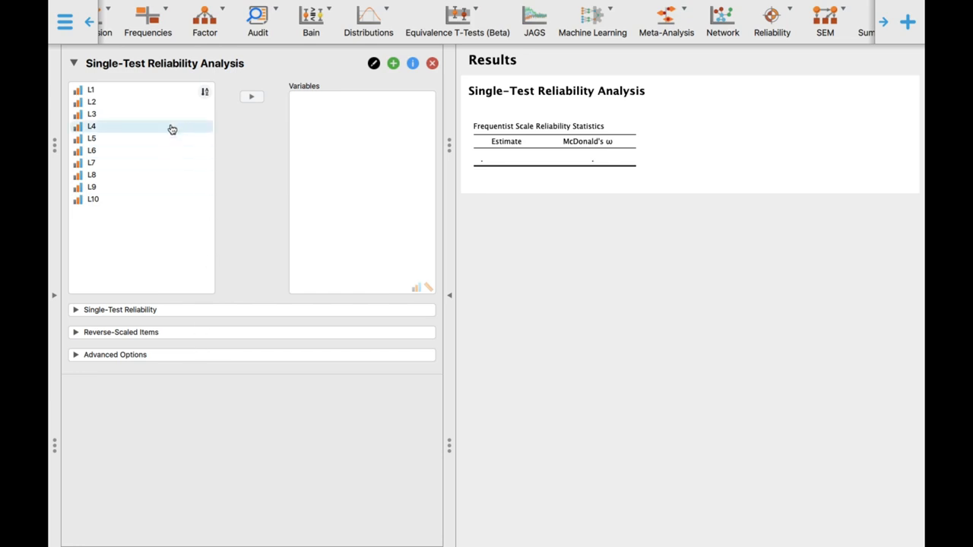
# - Assign all ten items, L1 through L10, as the variables of the reliability analysis
pyautogui.click(139, 90)
pyautogui.click(250, 98)
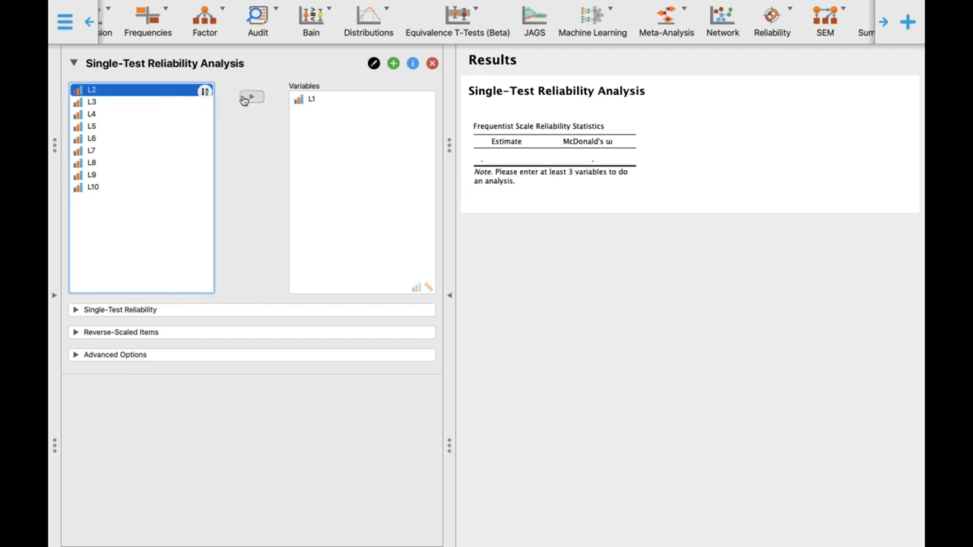
pyautogui.click(251, 98)
pyautogui.click(245, 102)
pyautogui.click(257, 100)
pyautogui.click(258, 100)
pyautogui.click(258, 100)
pyautogui.click(258, 99)
pyautogui.click(259, 99)
pyautogui.click(259, 99)
pyautogui.click(258, 99)
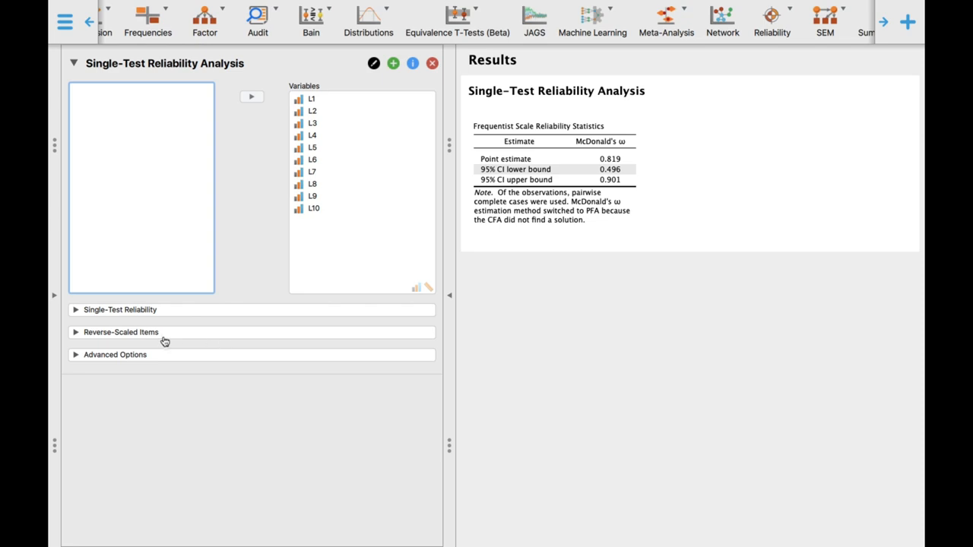
# - Replace McDonald's ω with Cronbach's α as the scale statistic and include Cronbach's α (if item dropped) for the individual items
pyautogui.click(148, 313)
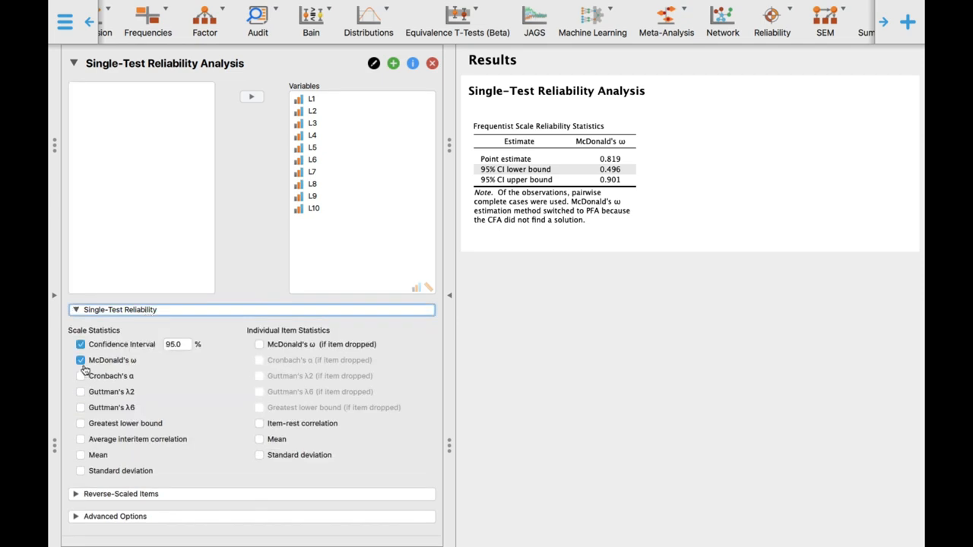
pyautogui.click(81, 361)
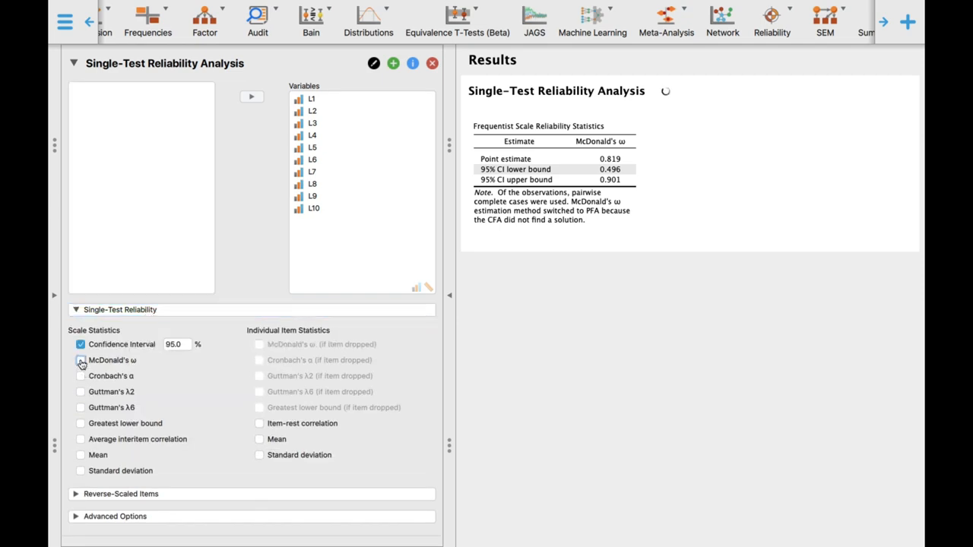
pyautogui.click(82, 376)
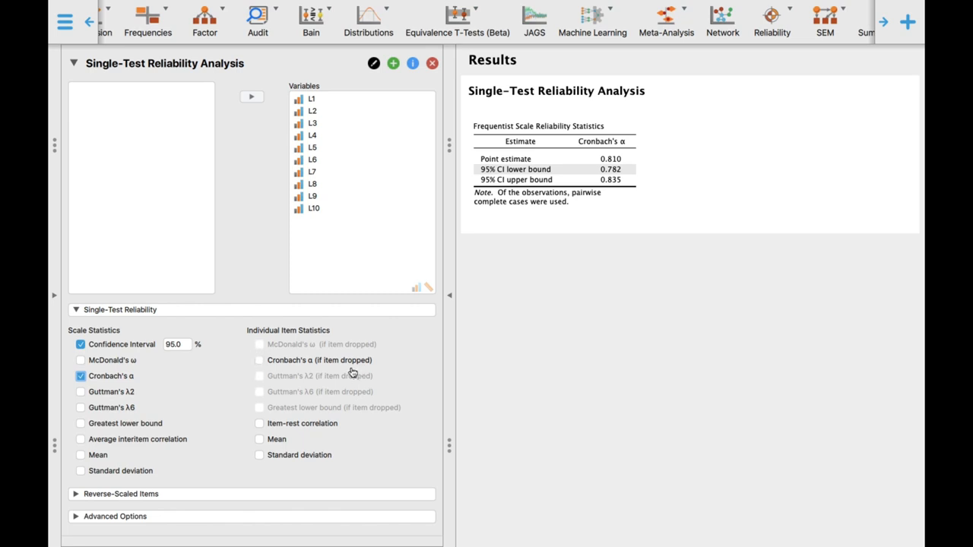
pyautogui.click(259, 362)
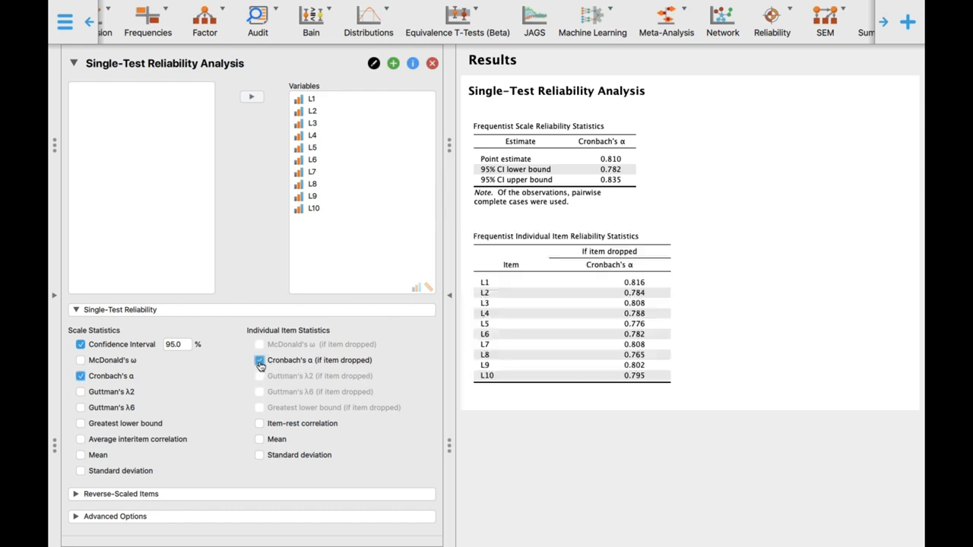